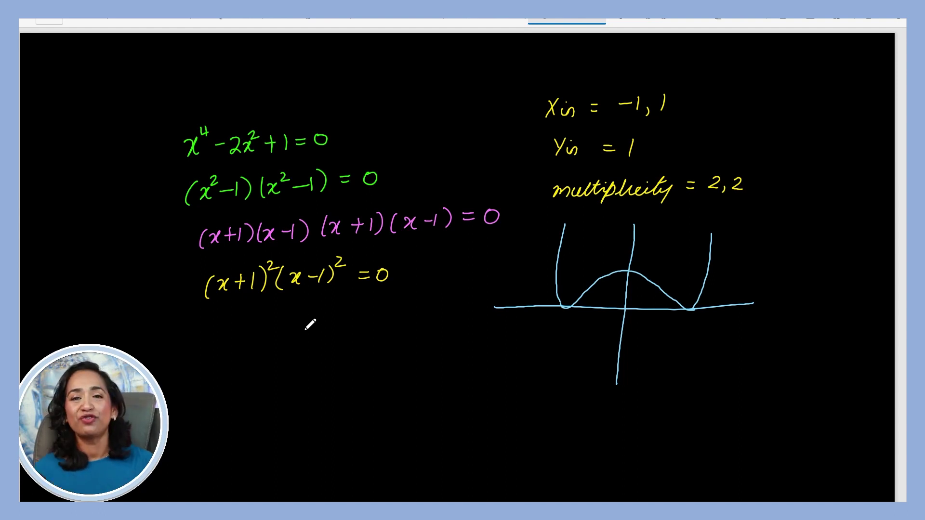
# - Write blue handwritten notes below the yellow factored equation
pyautogui.moveTo(323, 320)
pyautogui.mouseDown()
pyautogui.moveTo(341, 317)
pyautogui.moveTo(323, 337)
pyautogui.moveTo(424, 307)
pyautogui.moveTo(438, 314)
pyautogui.moveTo(404, 308)
pyautogui.moveTo(451, 319)
pyautogui.moveTo(459, 312)
pyautogui.mouseUp()
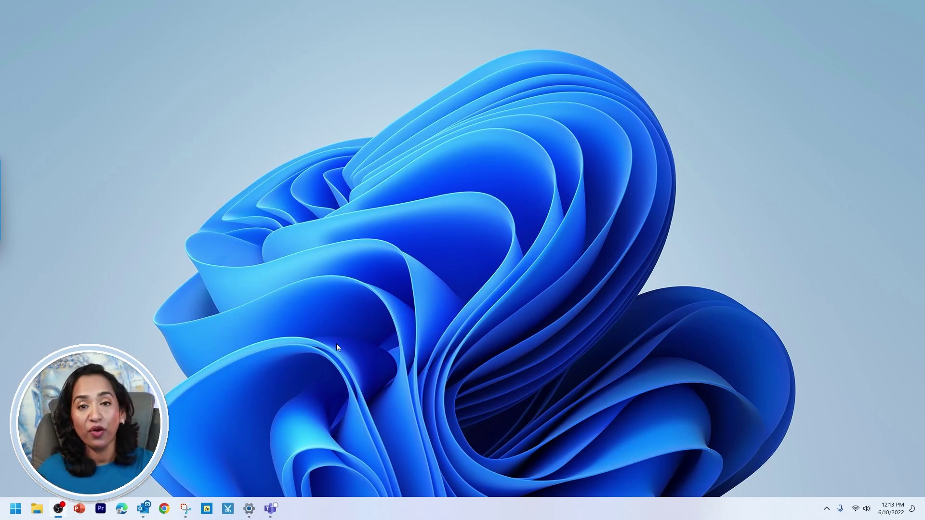
# - Start a new blank presentation and delete its title and subtitle placeholders
pyautogui.click(80, 512)
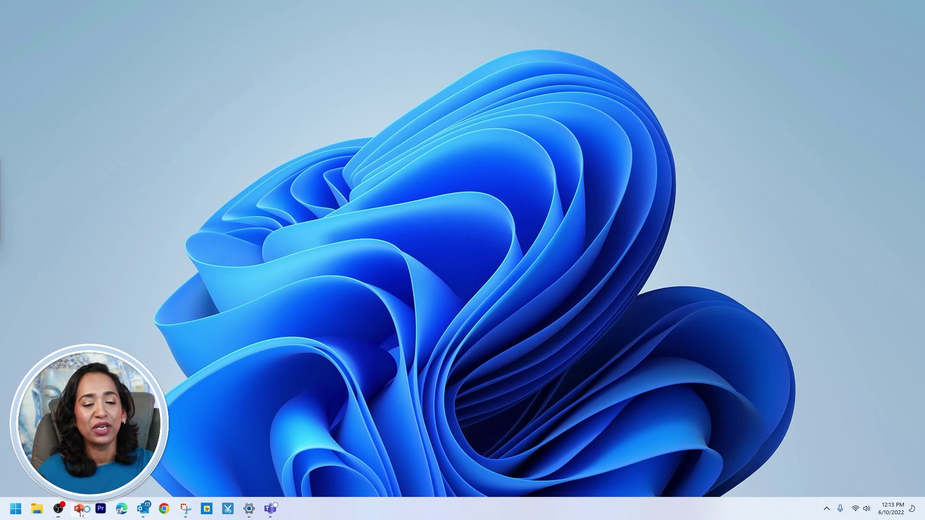
pyautogui.click(343, 150)
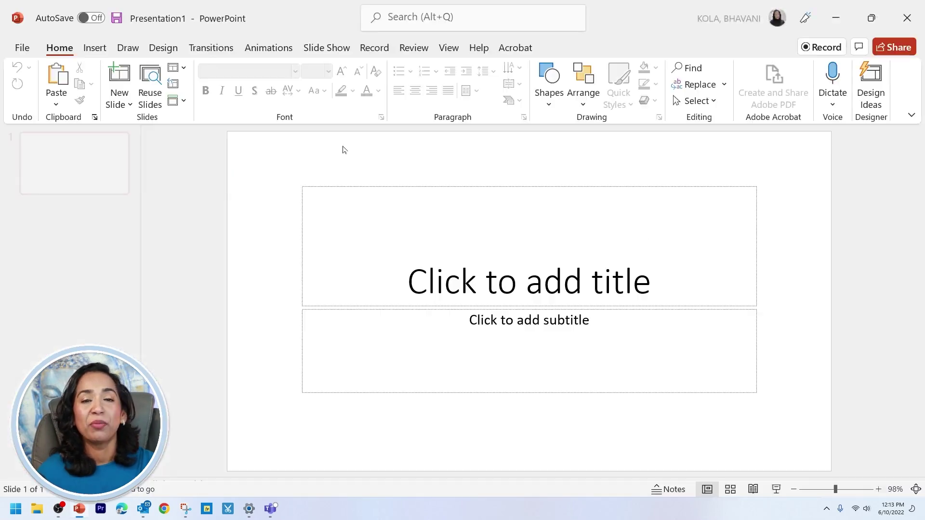
pyautogui.moveTo(137, 151); pyautogui.dragTo(662, 431)
pyautogui.press('Delete')
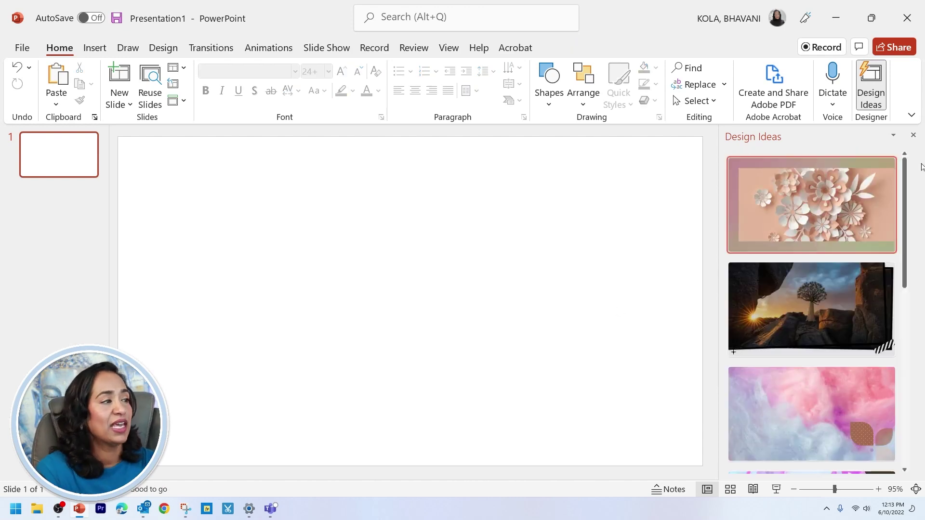
pyautogui.click(913, 135)
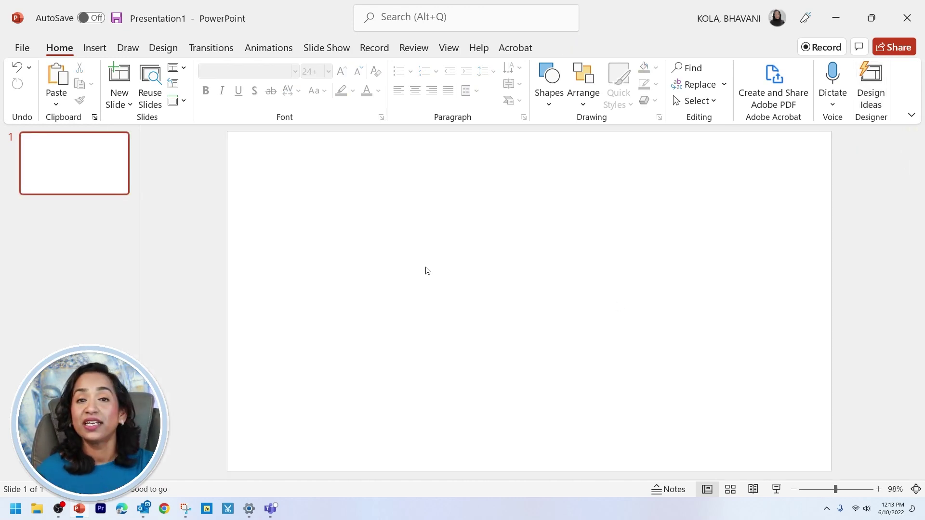
# - Give the slide a solid black background through Format Background
pyautogui.rightClick(456, 219)
pyautogui.click(506, 340)
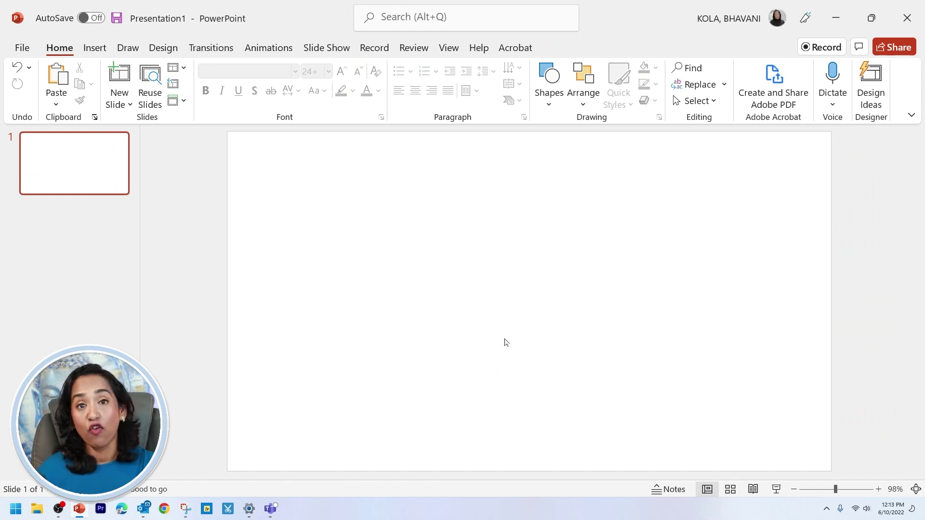
pyautogui.click(908, 304)
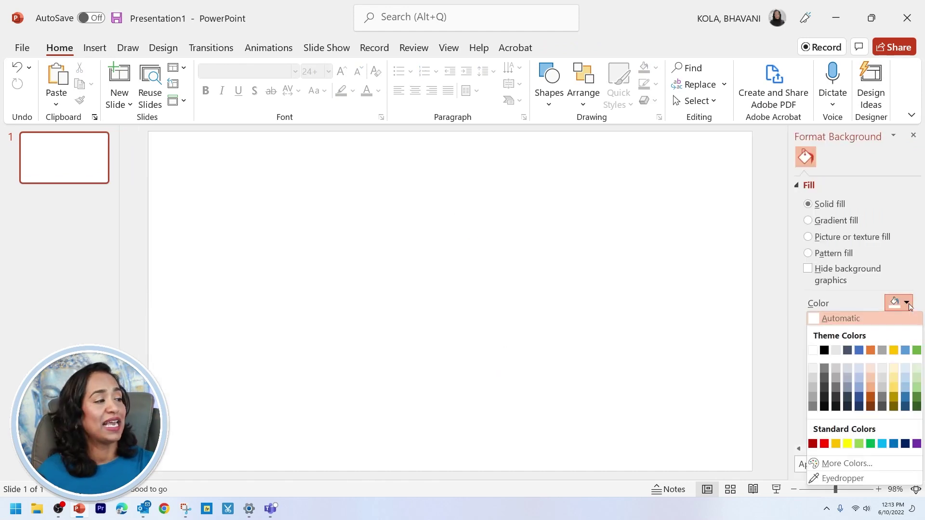
pyautogui.click(825, 351)
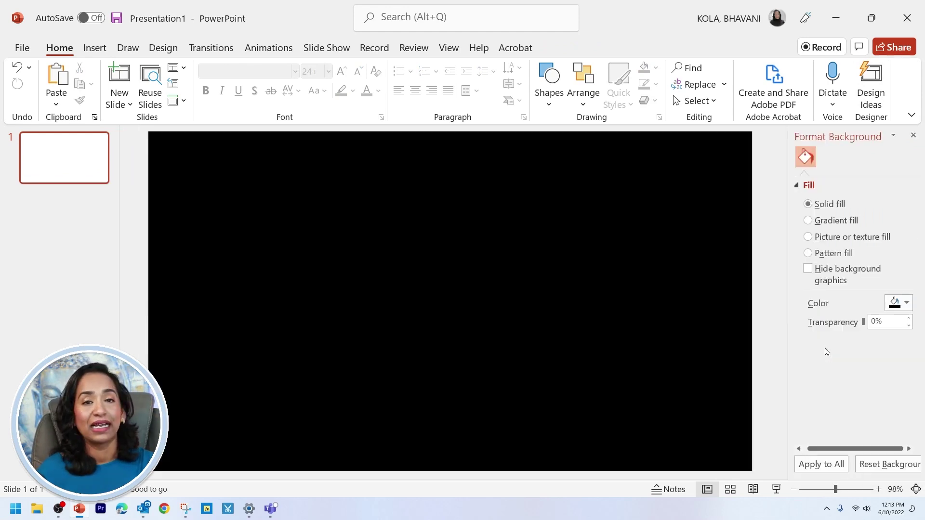
pyautogui.click(889, 302)
pyautogui.click(825, 393)
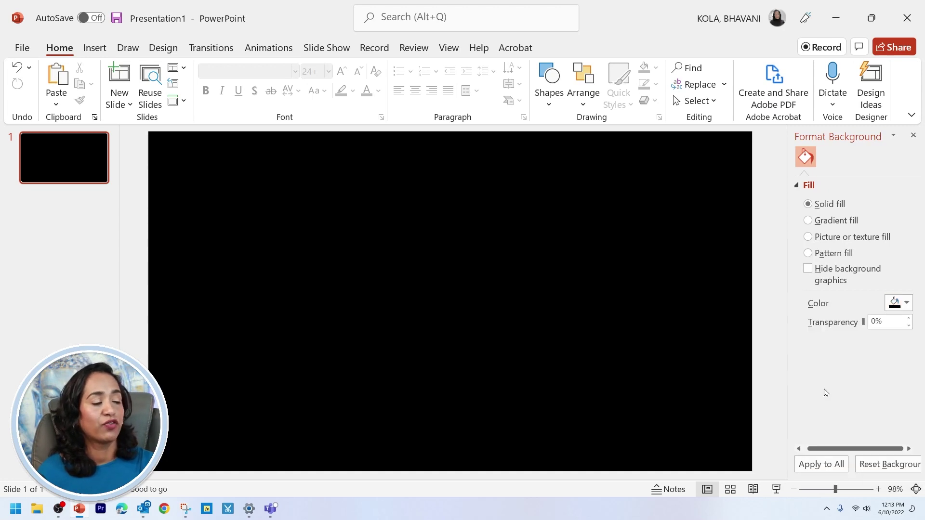
pyautogui.click(890, 303)
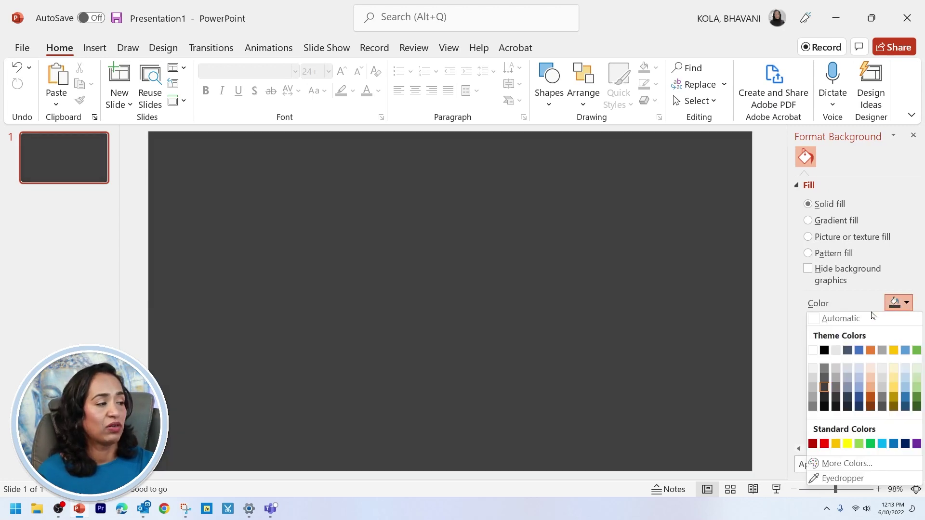
pyautogui.click(825, 351)
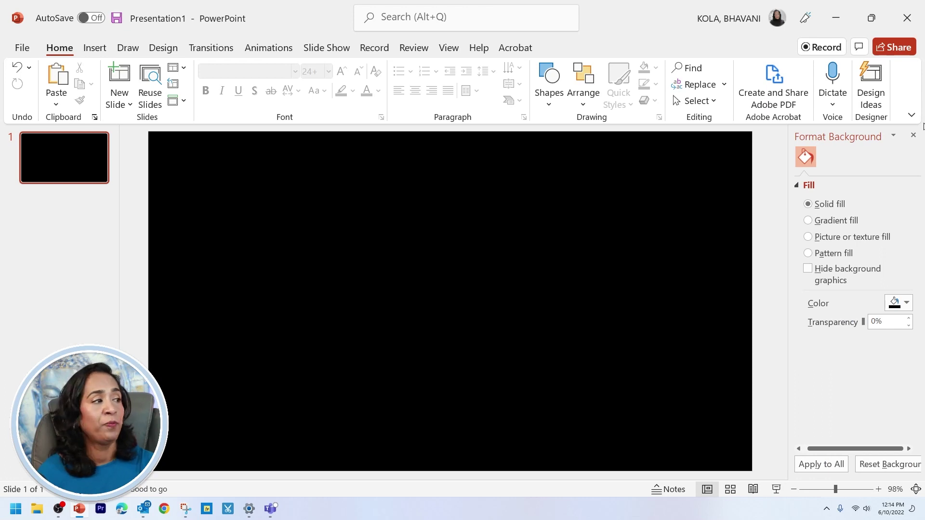
pyautogui.click(917, 140)
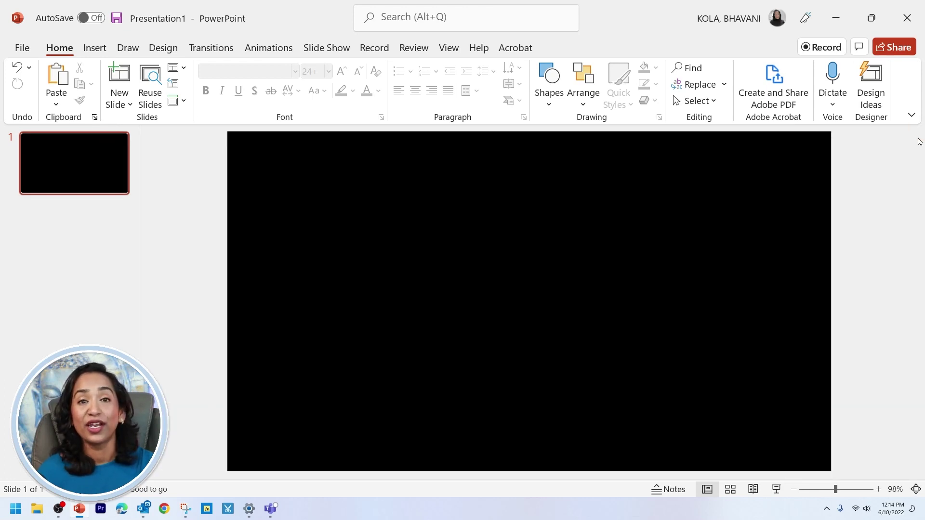
# - Duplicate the black slide twice to make three black slides
pyautogui.rightClick(99, 174)
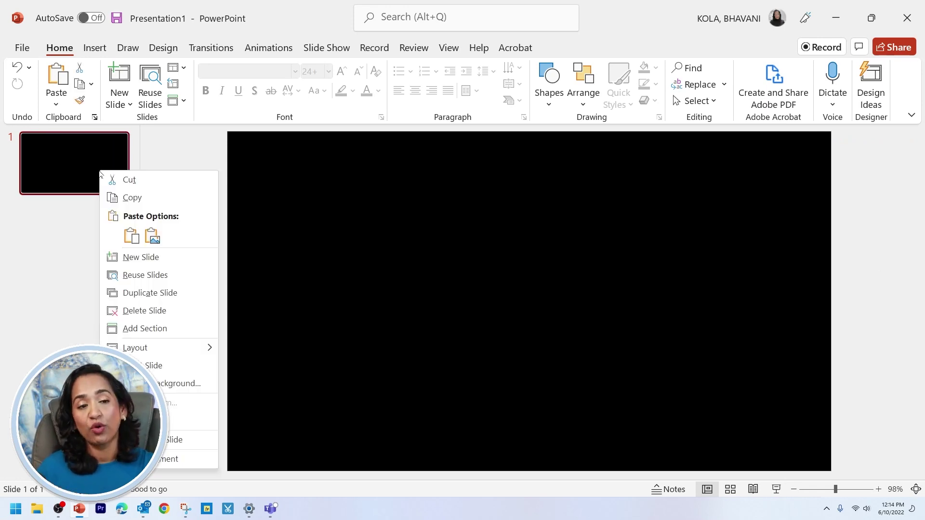
pyautogui.click(150, 292)
pyautogui.rightClick(108, 222)
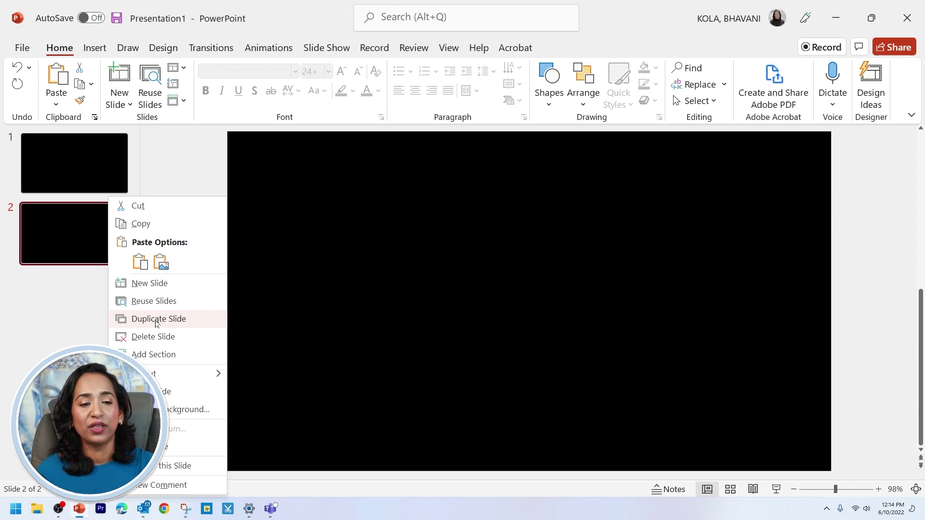
pyautogui.click(156, 319)
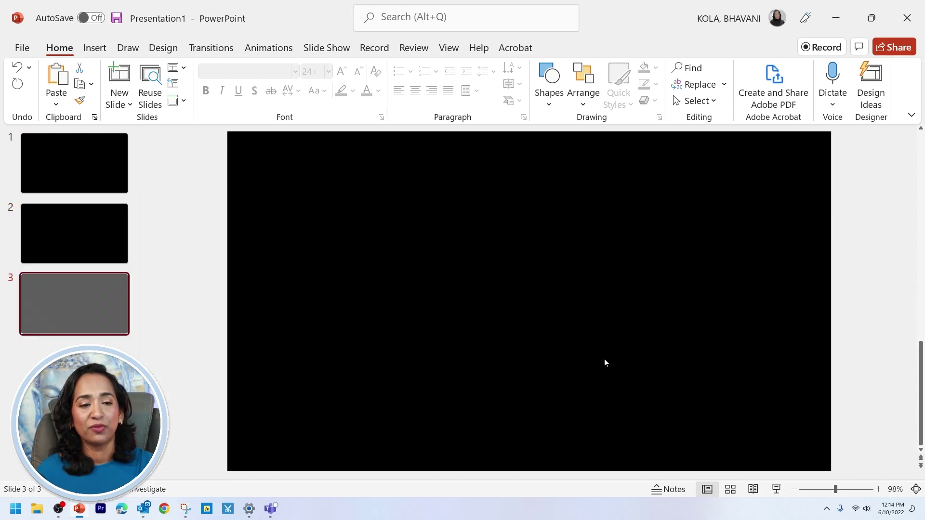
# - Save the deck and export it as Khan Academy.pdf, then close the PDF preview
pyautogui.click(21, 48)
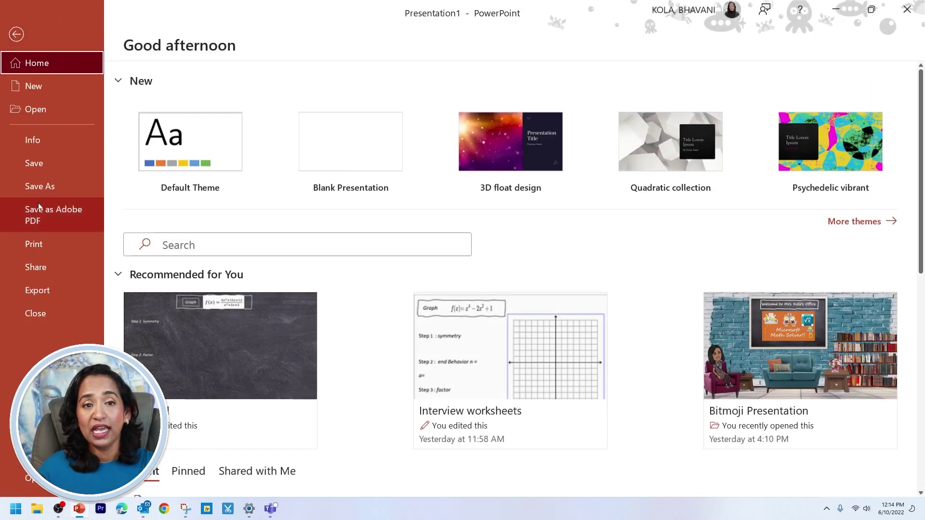
pyautogui.click(63, 219)
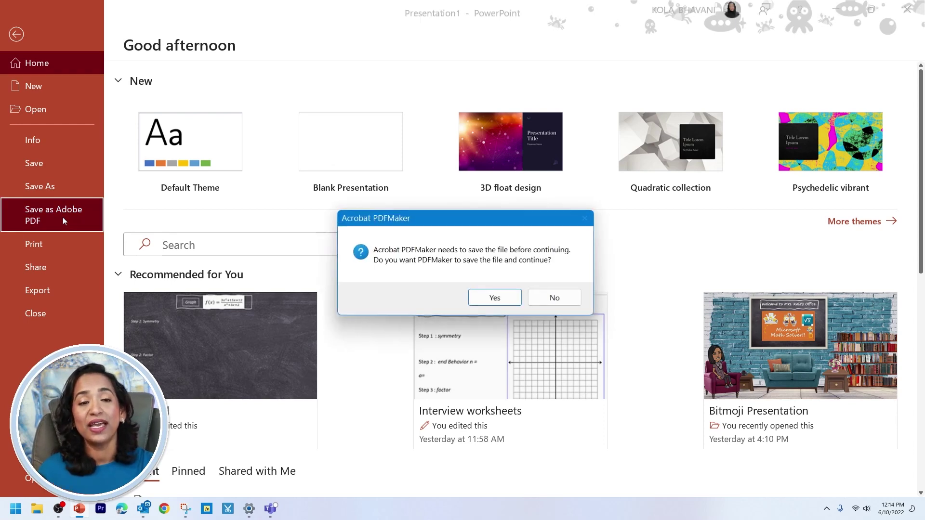
pyautogui.click(495, 299)
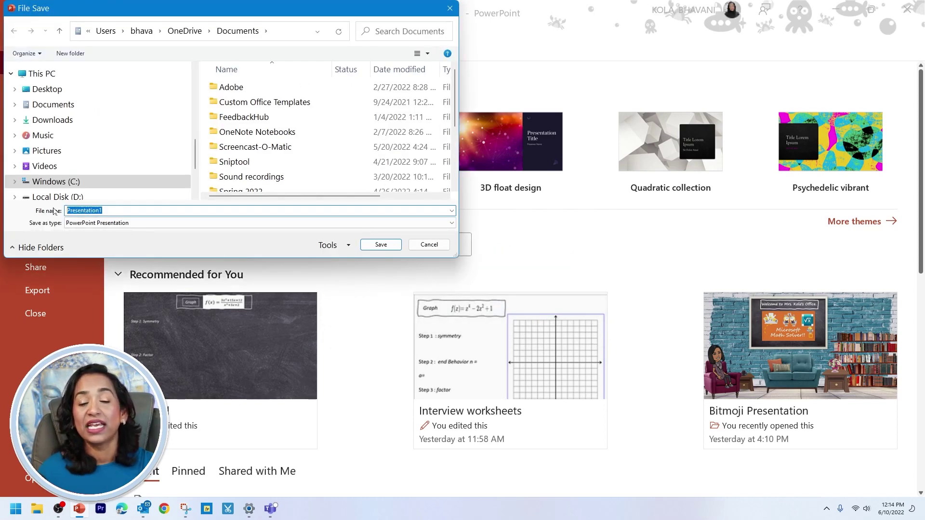
pyautogui.click(381, 245)
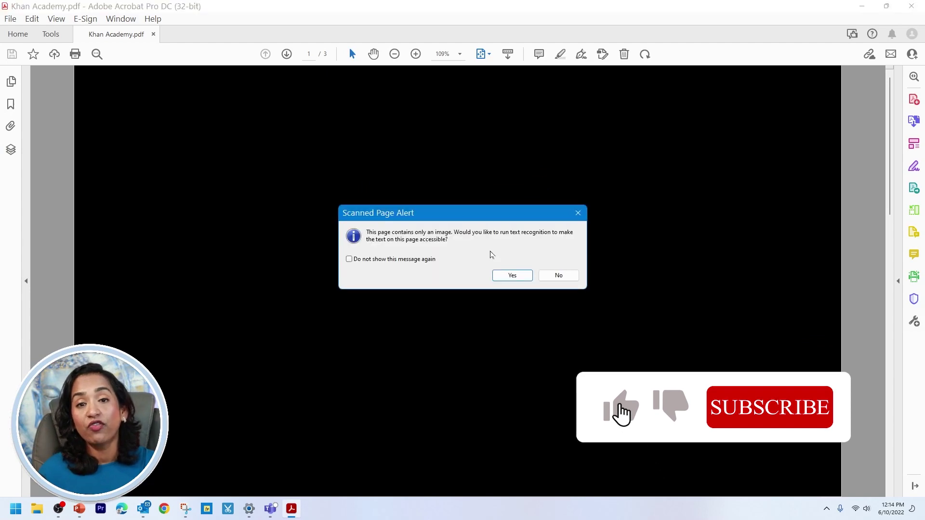
pyautogui.click(577, 212)
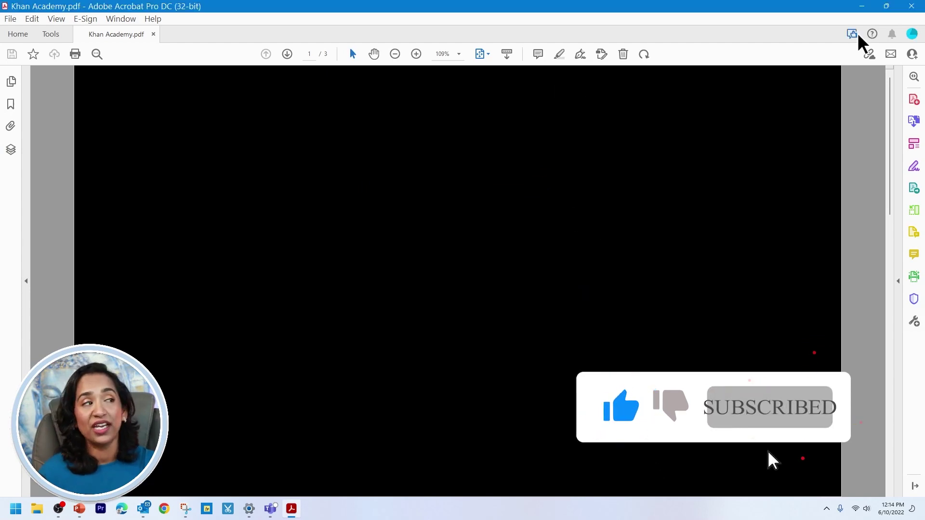
pyautogui.click(907, 6)
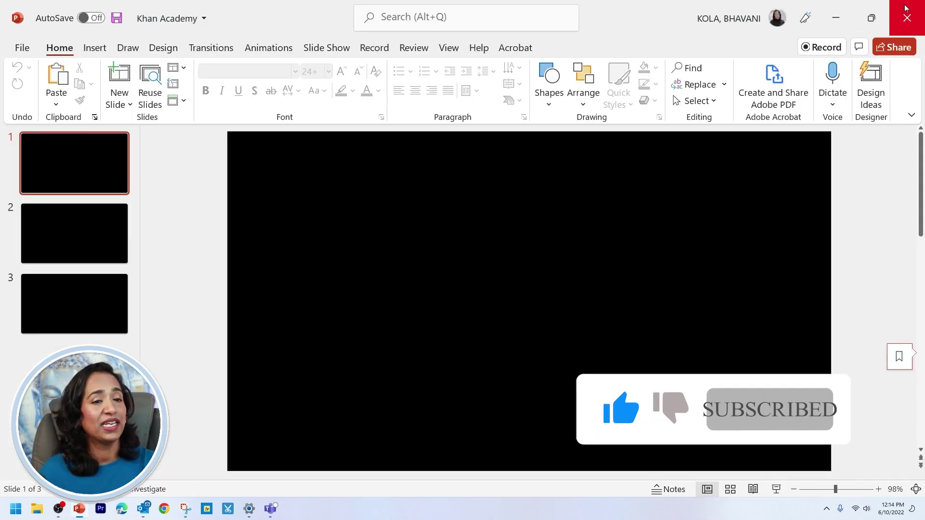
# - Minimize PowerPoint and open Khan Academy.pdf from Quick access with Microsoft Edge
pyautogui.click(845, 17)
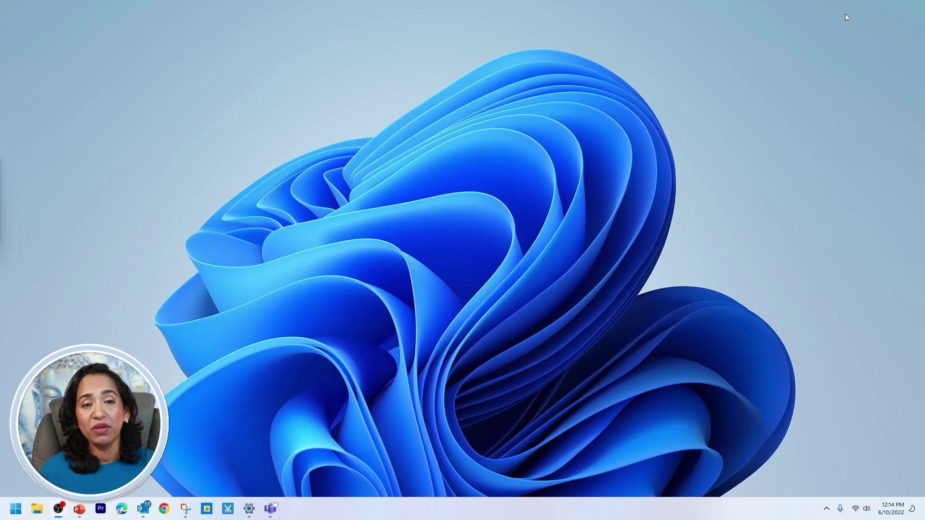
pyautogui.click(38, 508)
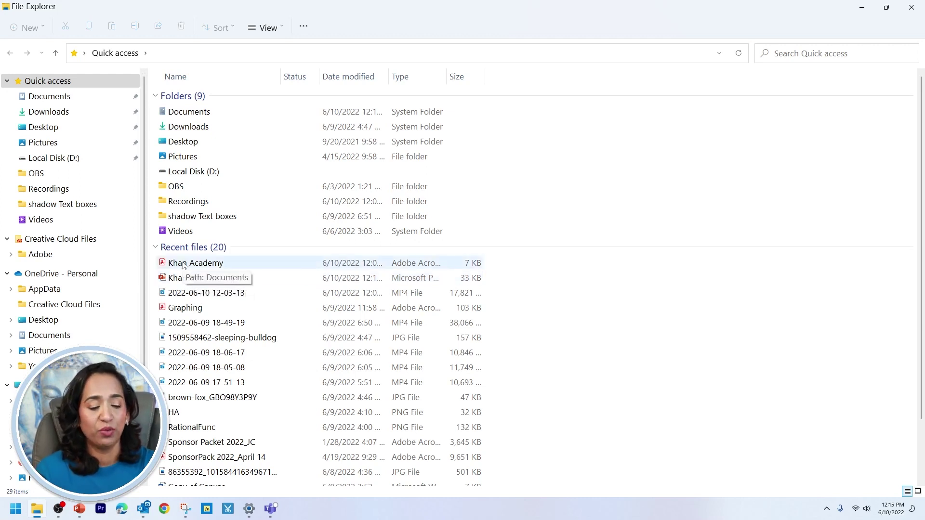
pyautogui.hotkey('ctrl', '+')
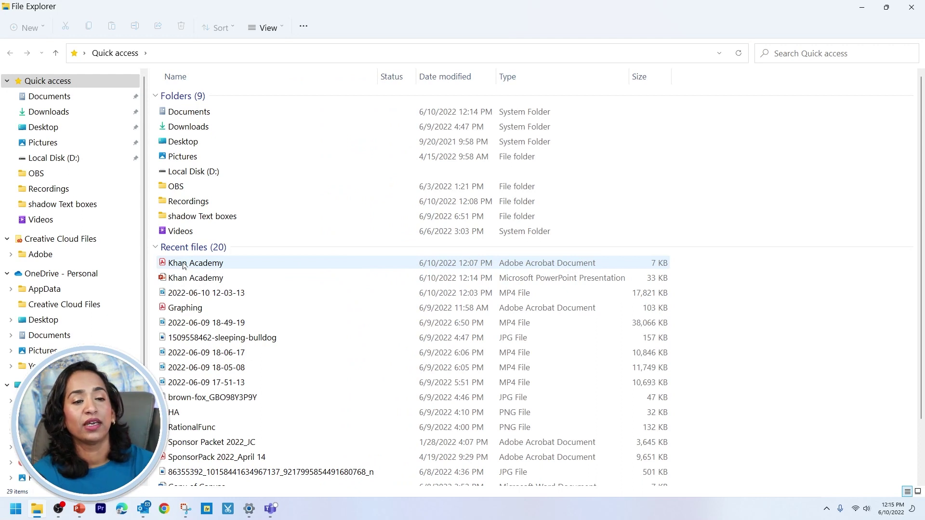
pyautogui.rightClick(184, 265)
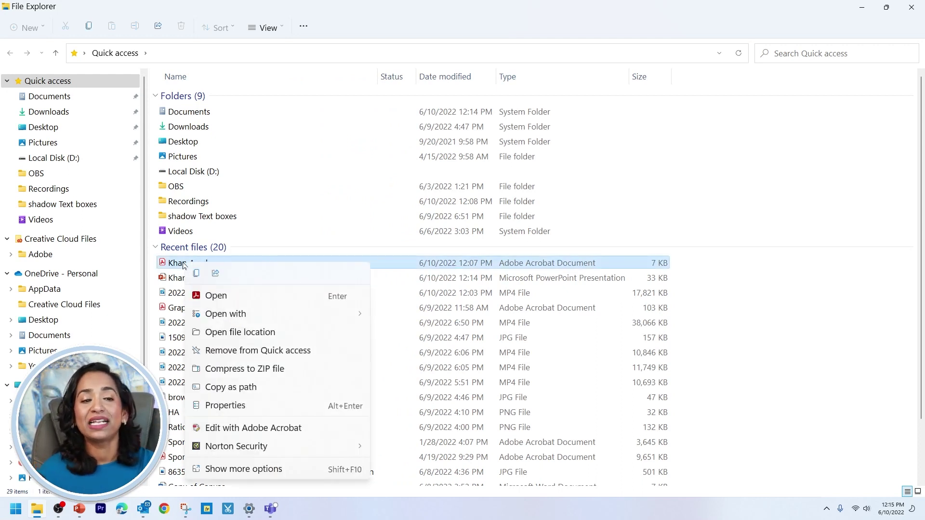
pyautogui.moveTo(229, 321)
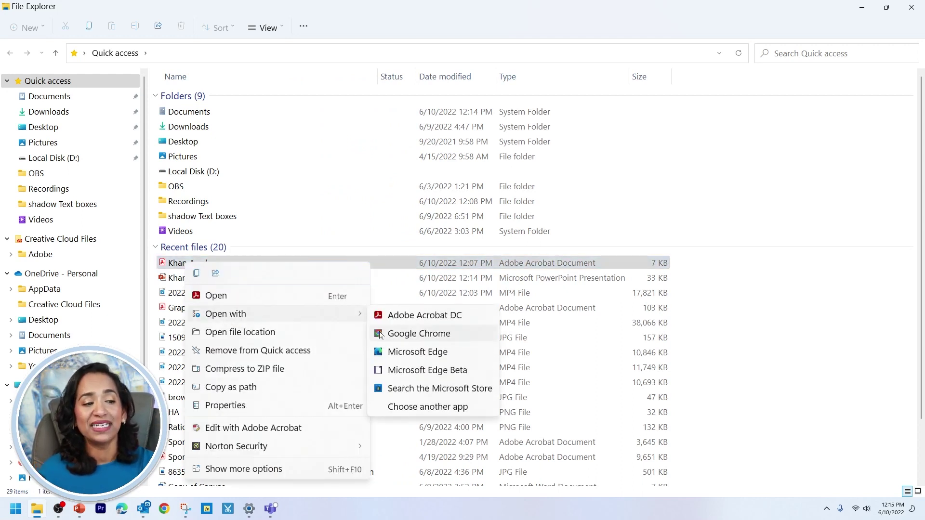
pyautogui.click(388, 355)
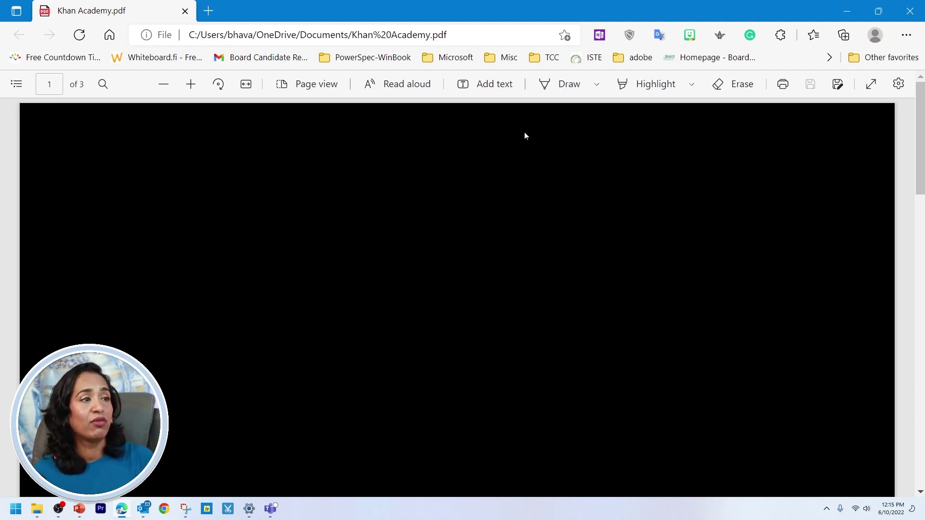
# - Switch to bright green ink and handwrite x⁴−2x²+1 =
pyautogui.click(596, 86)
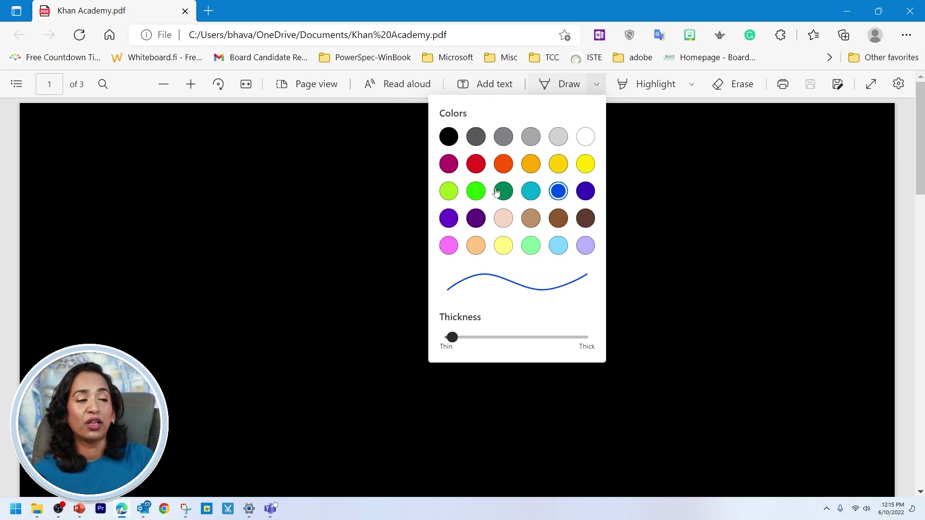
pyautogui.click(476, 191)
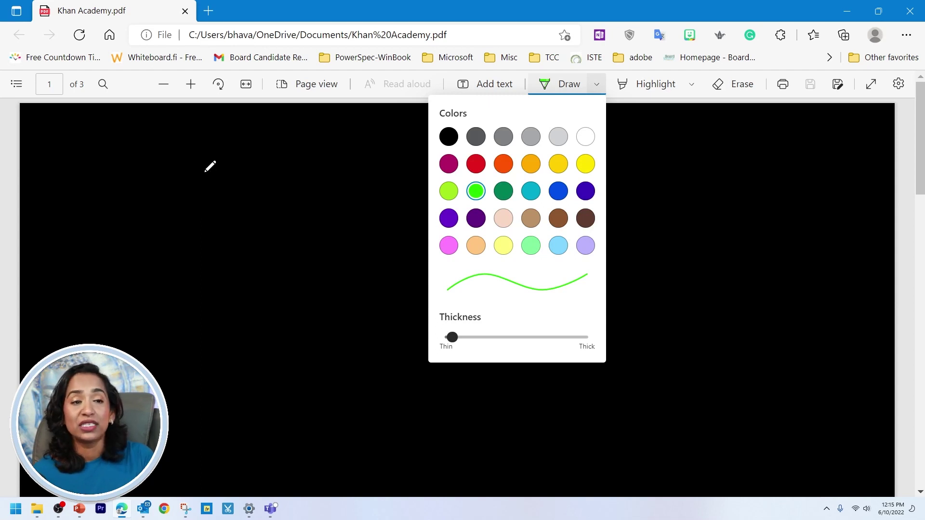
pyautogui.moveTo(147, 168)
pyautogui.mouseDown()
pyautogui.moveTo(150, 186)
pyautogui.moveTo(166, 162)
pyautogui.moveTo(167, 171)
pyautogui.moveTo(198, 182)
pyautogui.moveTo(218, 169)
pyautogui.moveTo(241, 173)
pyautogui.moveTo(234, 182)
pyautogui.mouseUp()
pyautogui.moveTo(247, 167)
pyautogui.mouseDown()
pyautogui.moveTo(248, 178)
pyautogui.moveTo(273, 169)
pyautogui.mouseUp()
pyautogui.moveTo(264, 177); pyautogui.dragTo(291, 167)
# - Finish with = 0 and write the factored line (x²−1)(x²−1) = 0 below
pyautogui.moveTo(158, 219); pyautogui.dragTo(154, 238)
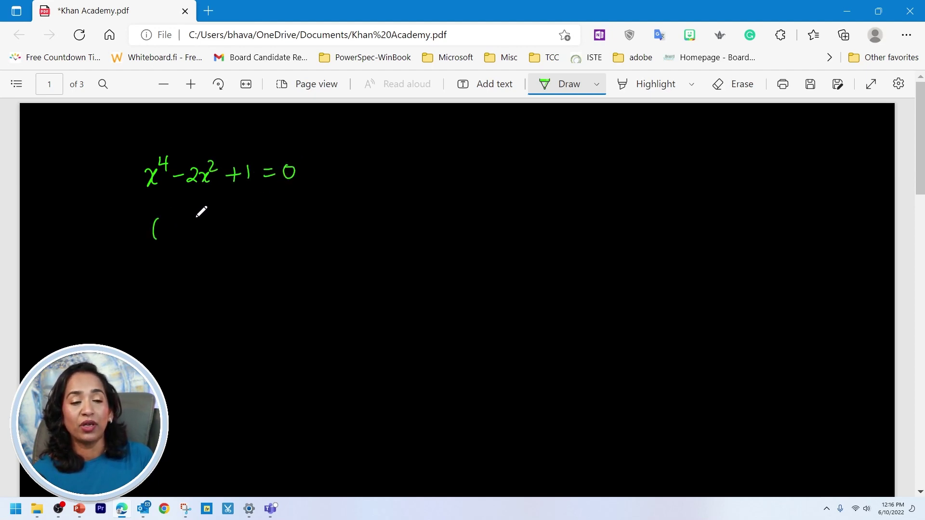
pyautogui.moveTo(203, 217)
pyautogui.mouseDown()
pyautogui.moveTo(205, 234)
pyautogui.moveTo(214, 236)
pyautogui.mouseUp()
pyautogui.moveTo(269, 214); pyautogui.dragTo(271, 234)
pyautogui.moveTo(163, 232); pyautogui.dragTo(184, 230)
pyautogui.moveTo(189, 222)
pyautogui.mouseDown()
pyautogui.moveTo(189, 236)
pyautogui.moveTo(241, 222)
pyautogui.mouseUp()
pyautogui.moveTo(243, 227); pyautogui.dragTo(295, 222)
pyautogui.moveTo(317, 212); pyautogui.dragTo(322, 214)
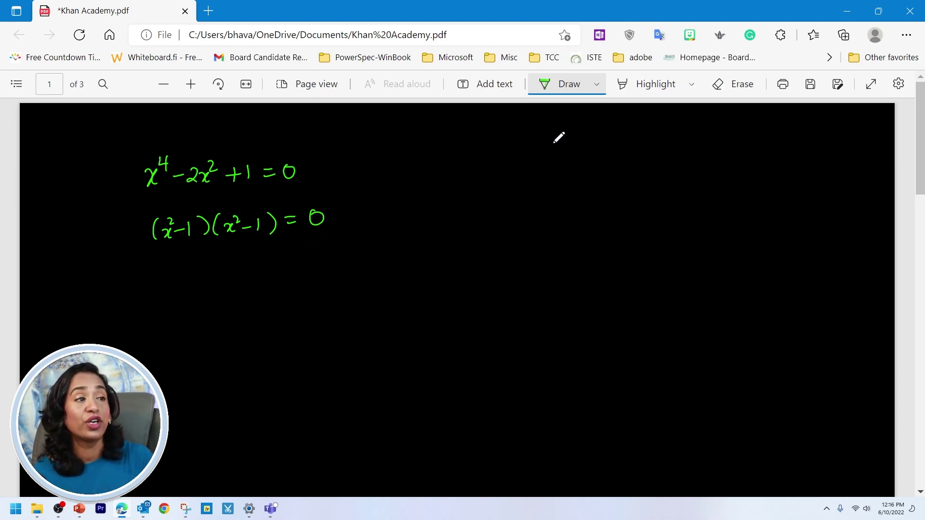
pyautogui.click(596, 85)
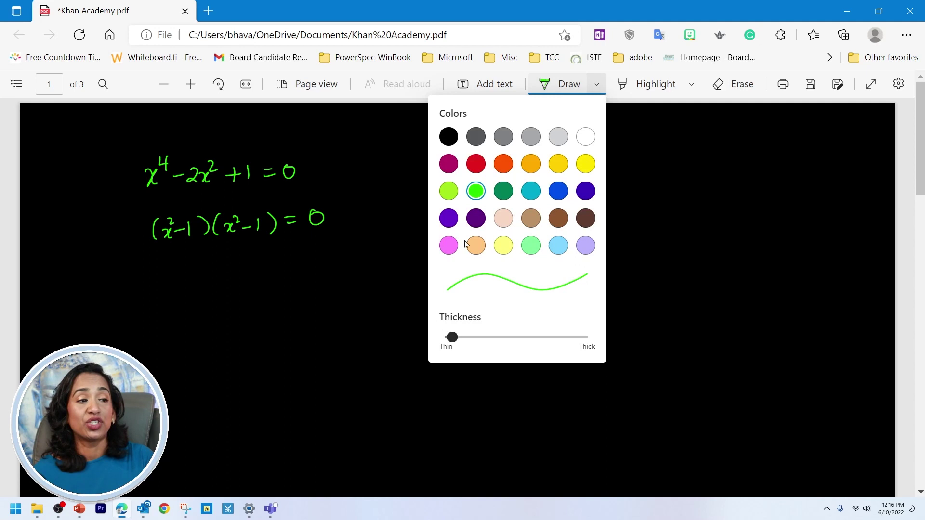
# - In pink ink, write (x+1)(x−1)(x+1)(x−1) = 0 under the factored line
pyautogui.click(449, 246)
pyautogui.moveTo(176, 260)
pyautogui.mouseDown()
pyautogui.moveTo(170, 286)
pyautogui.moveTo(193, 267)
pyautogui.moveTo(185, 280)
pyautogui.mouseUp()
pyautogui.moveTo(200, 271); pyautogui.dragTo(215, 277)
pyautogui.moveTo(224, 260)
pyautogui.mouseDown()
pyautogui.moveTo(225, 279)
pyautogui.moveTo(238, 284)
pyautogui.mouseUp()
pyautogui.moveTo(246, 270); pyautogui.dragTo(270, 268)
pyautogui.moveTo(277, 260)
pyautogui.mouseDown()
pyautogui.moveTo(279, 274)
pyautogui.moveTo(302, 271)
pyautogui.mouseUp()
pyautogui.moveTo(310, 265)
pyautogui.mouseDown()
pyautogui.moveTo(319, 254)
pyautogui.moveTo(309, 267)
pyautogui.moveTo(343, 259)
pyautogui.mouseUp()
pyautogui.moveTo(340, 254); pyautogui.dragTo(339, 266)
pyautogui.moveTo(353, 251)
pyautogui.mouseDown()
pyautogui.moveTo(352, 265)
pyautogui.moveTo(376, 264)
pyautogui.mouseUp()
pyautogui.moveTo(385, 258)
pyautogui.mouseDown()
pyautogui.moveTo(395, 246)
pyautogui.moveTo(388, 261)
pyautogui.mouseUp()
pyautogui.moveTo(401, 256); pyautogui.dragTo(409, 260)
pyautogui.moveTo(420, 242)
pyautogui.mouseDown()
pyautogui.moveTo(421, 260)
pyautogui.moveTo(444, 248)
pyautogui.mouseUp()
pyautogui.moveTo(436, 255); pyautogui.dragTo(463, 253)
# - Switch to light-blue ink and write 'Xin =' and 'Yin =' at the page's upper right
pyautogui.click(597, 85)
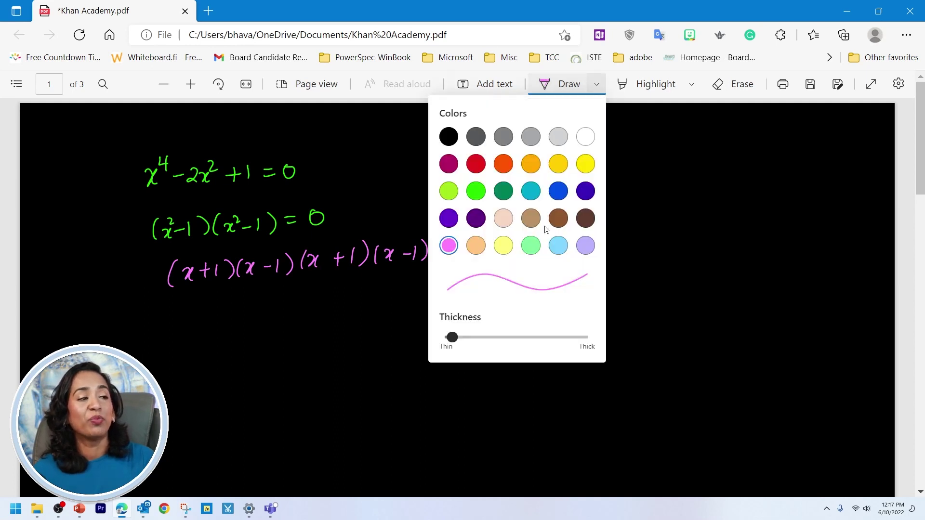
pyautogui.click(559, 247)
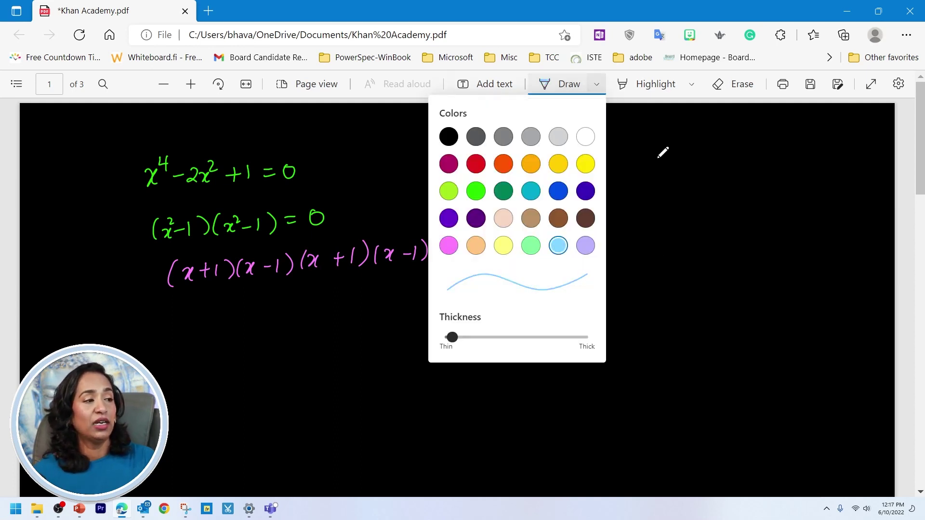
pyautogui.moveTo(642, 159)
pyautogui.mouseDown()
pyautogui.moveTo(655, 177)
pyautogui.moveTo(641, 178)
pyautogui.moveTo(707, 164)
pyautogui.mouseUp()
pyautogui.moveTo(691, 173); pyautogui.dragTo(706, 172)
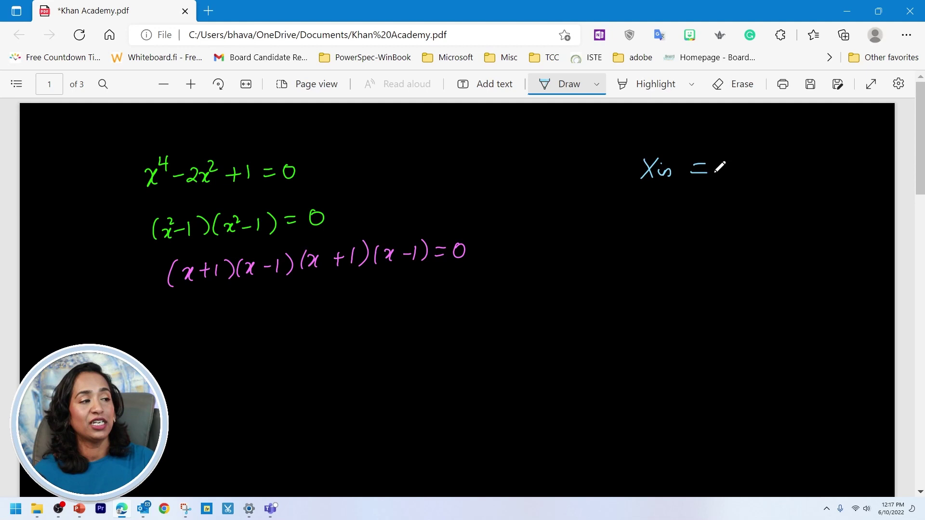
pyautogui.moveTo(644, 195)
pyautogui.mouseDown()
pyautogui.moveTo(644, 218)
pyautogui.moveTo(661, 214)
pyautogui.mouseUp()
pyautogui.moveTo(664, 216); pyautogui.dragTo(705, 203)
pyautogui.moveTo(694, 212); pyautogui.dragTo(706, 211)
pyautogui.click(596, 85)
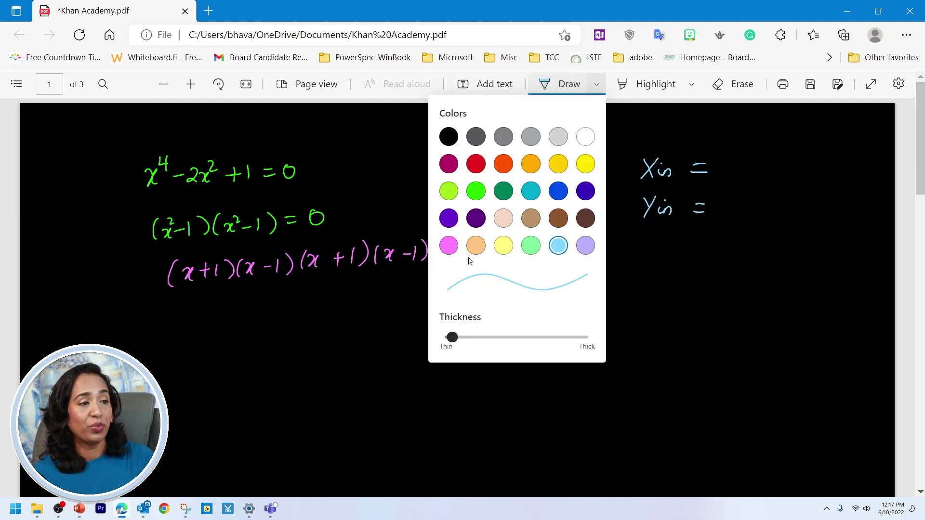
pyautogui.click(584, 192)
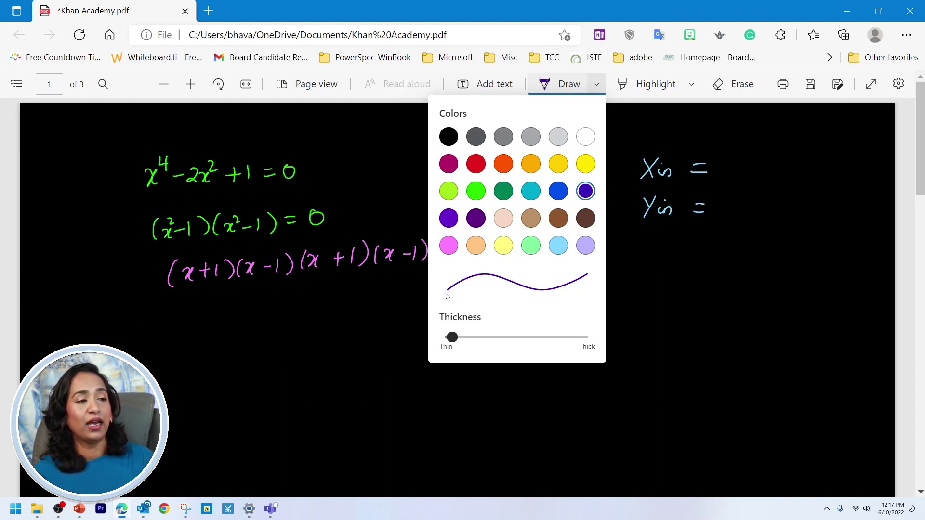
# - Switch to red ink and draw the horizontal axis below the equations
pyautogui.click(476, 165)
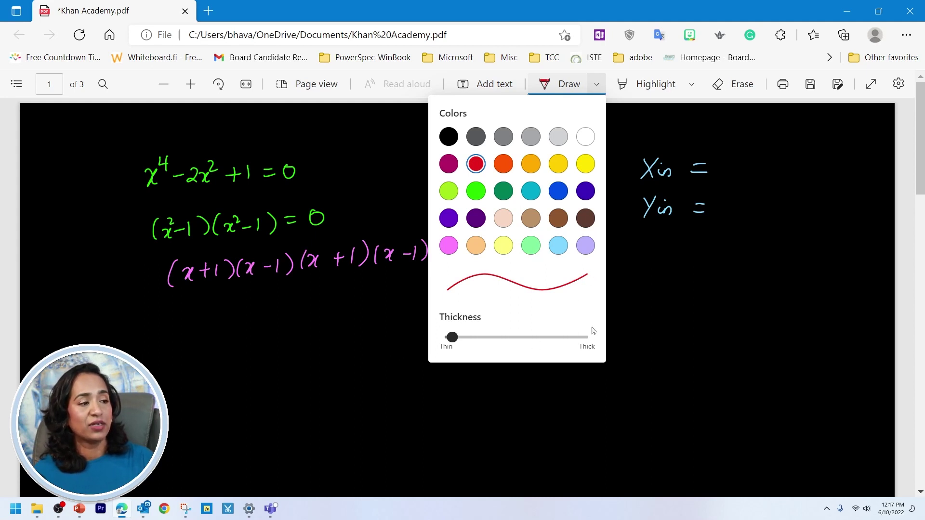
pyautogui.click(346, 367)
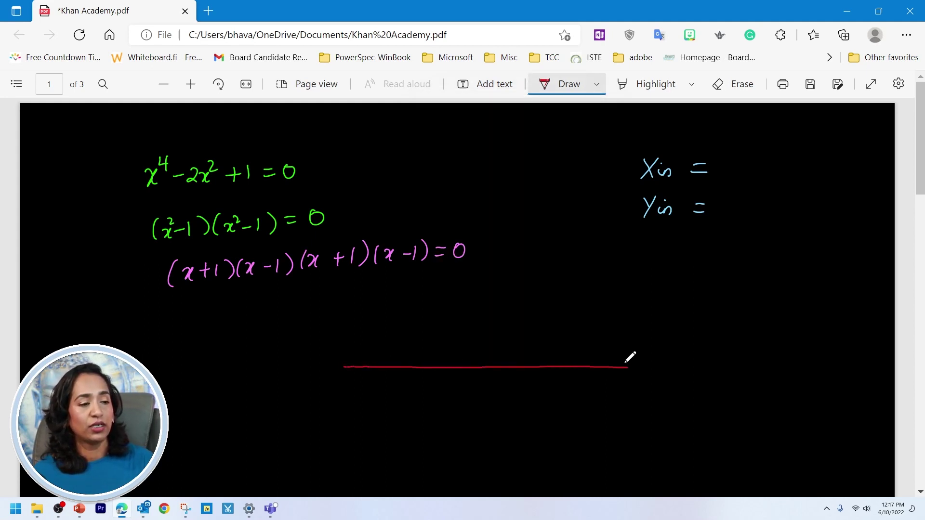
pyautogui.moveTo(626, 361); pyautogui.dragTo(628, 363)
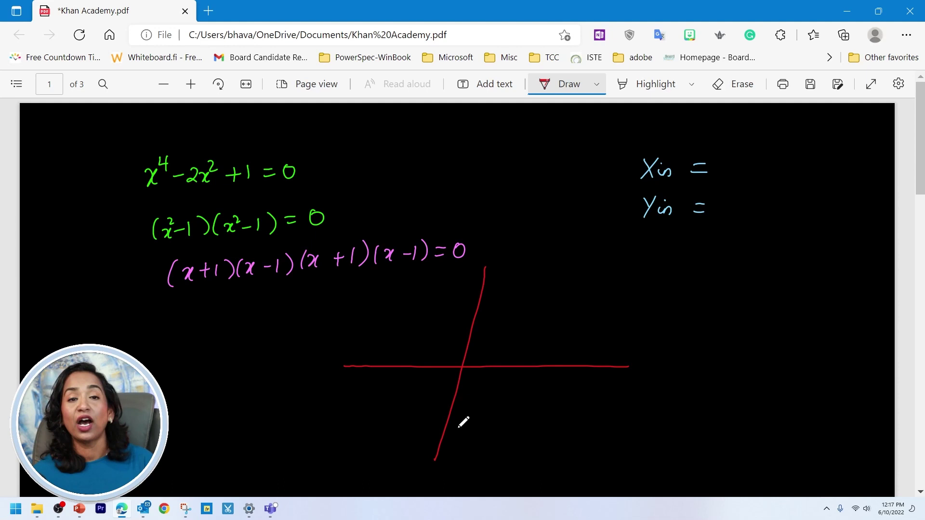